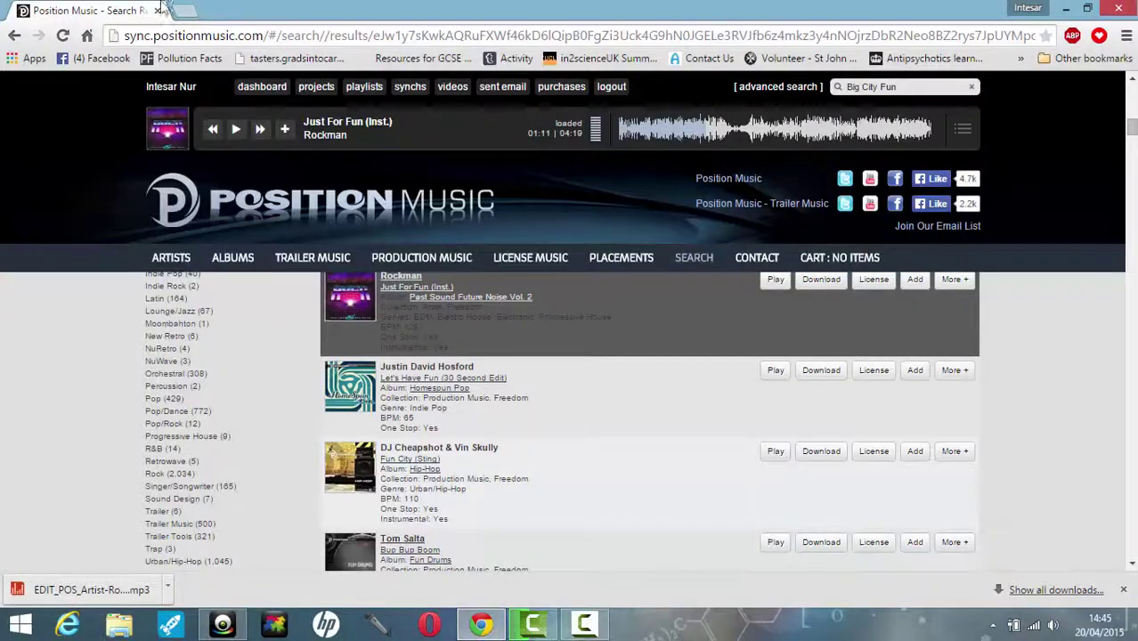
Step: Open a new blank browser tab beside the Position Music results
click(174, 10)
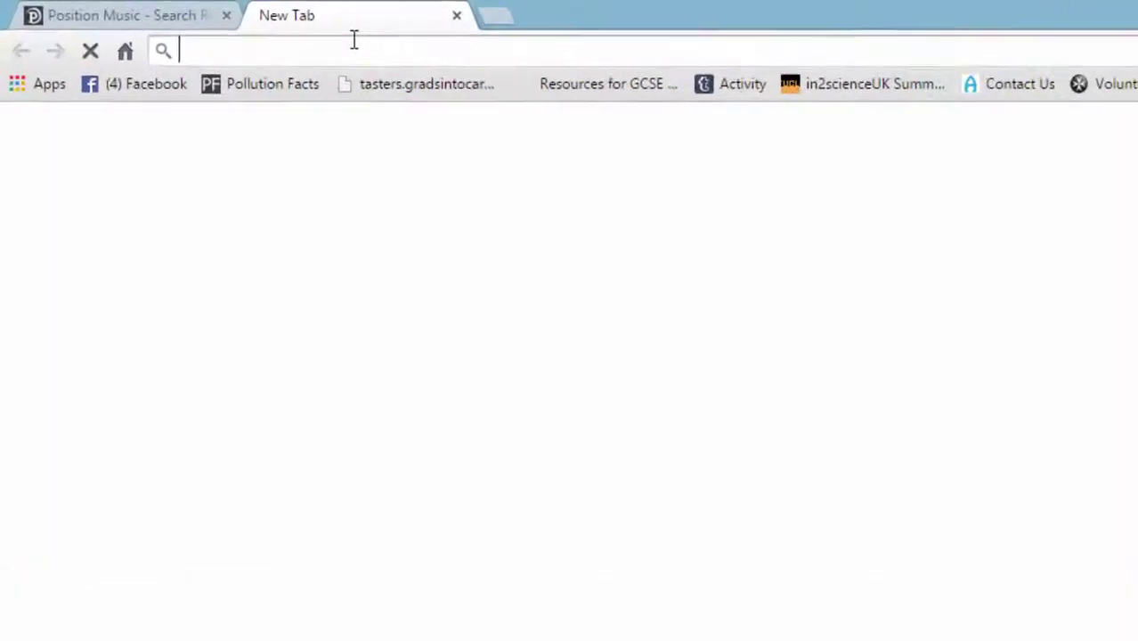
Step: Search Google for 'zen writer' and open the 'ZenWriter - Beenokle' result
text(zem)
key(BackSpace)
text(n writer)
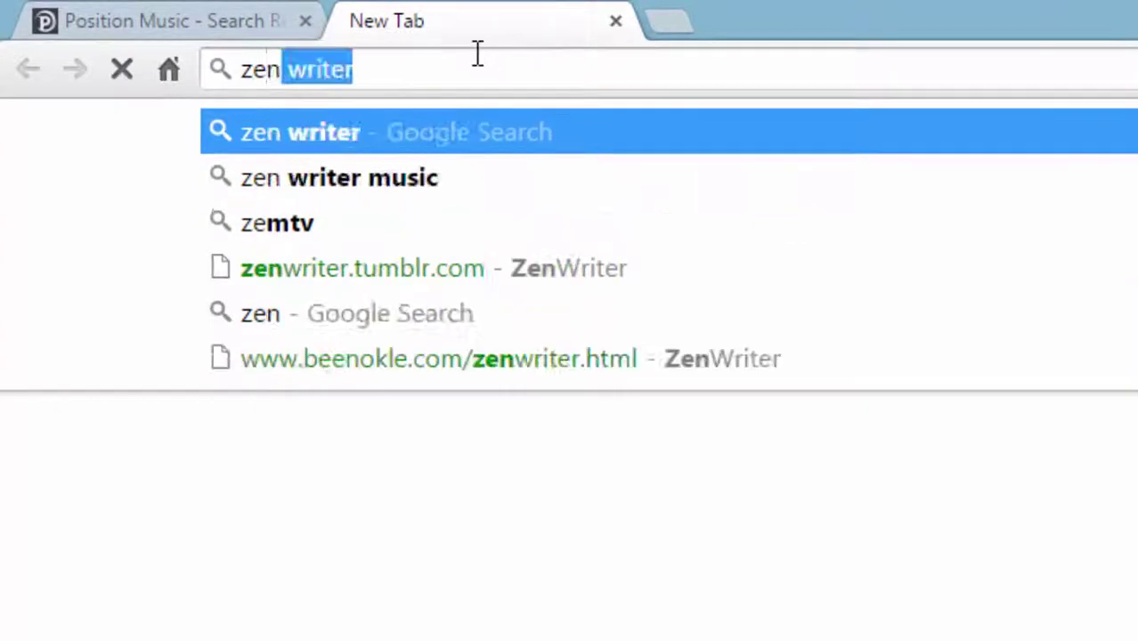
key(Return)
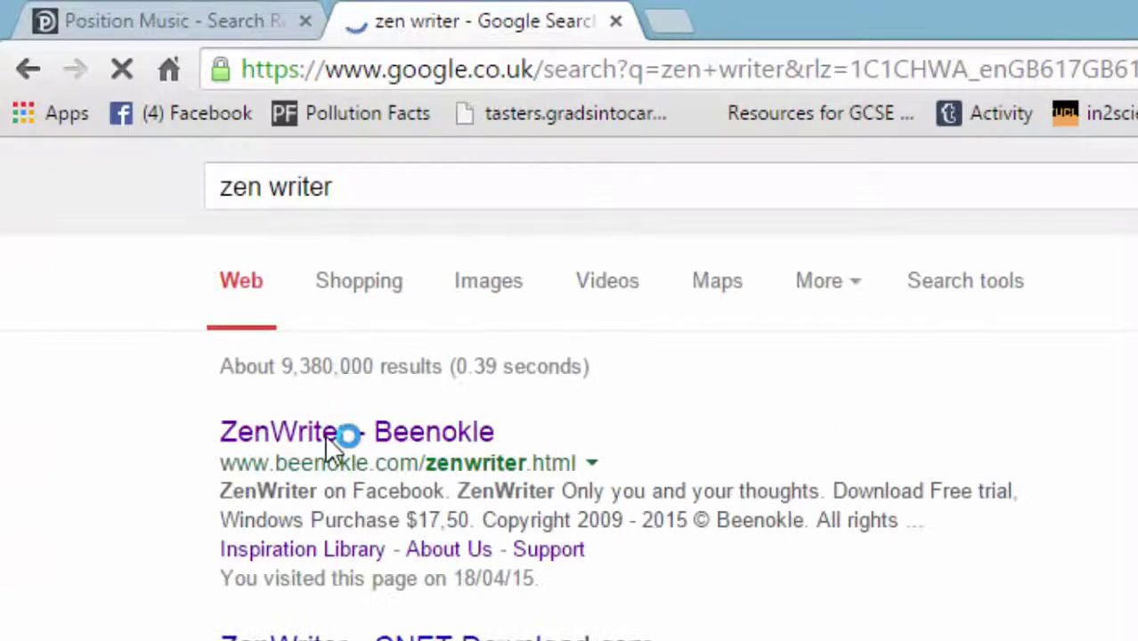
click(330, 433)
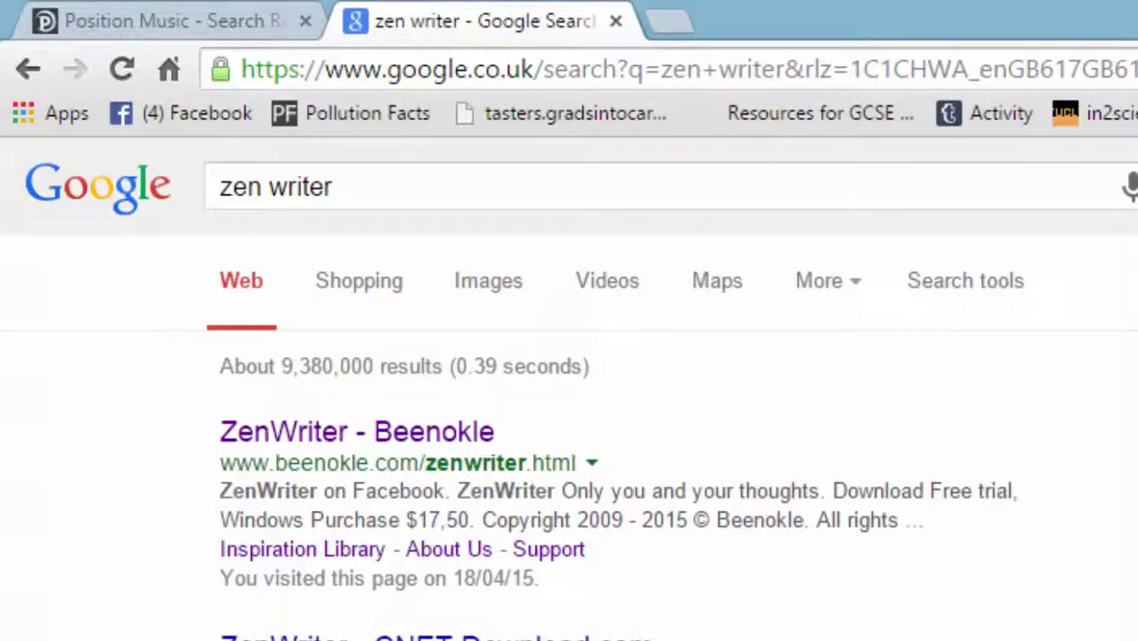
click(389, 427)
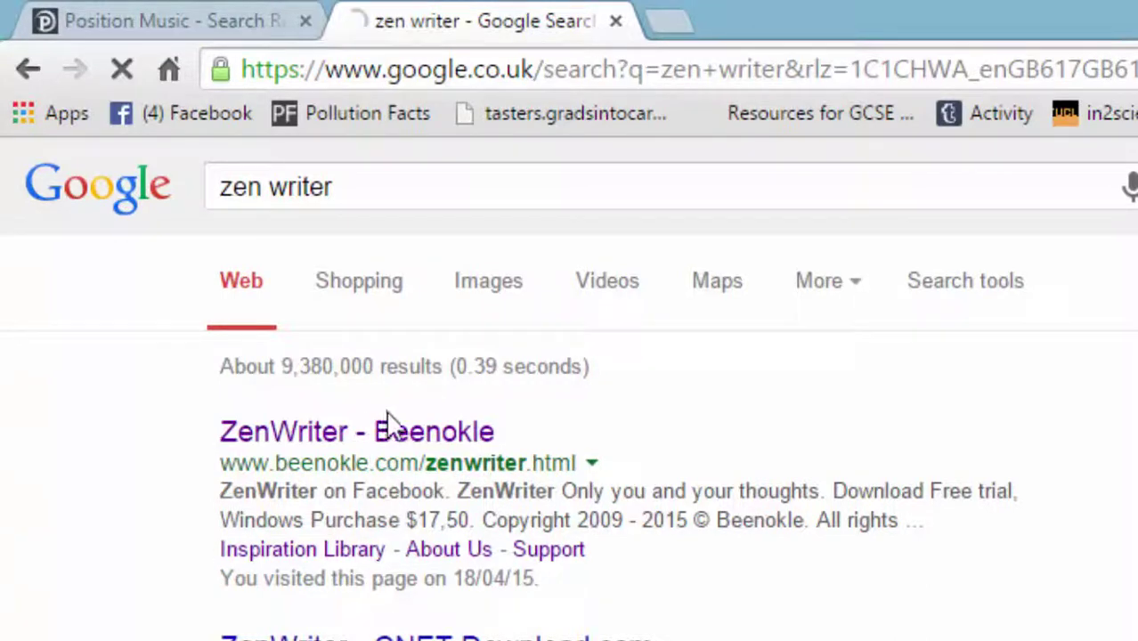
click(398, 439)
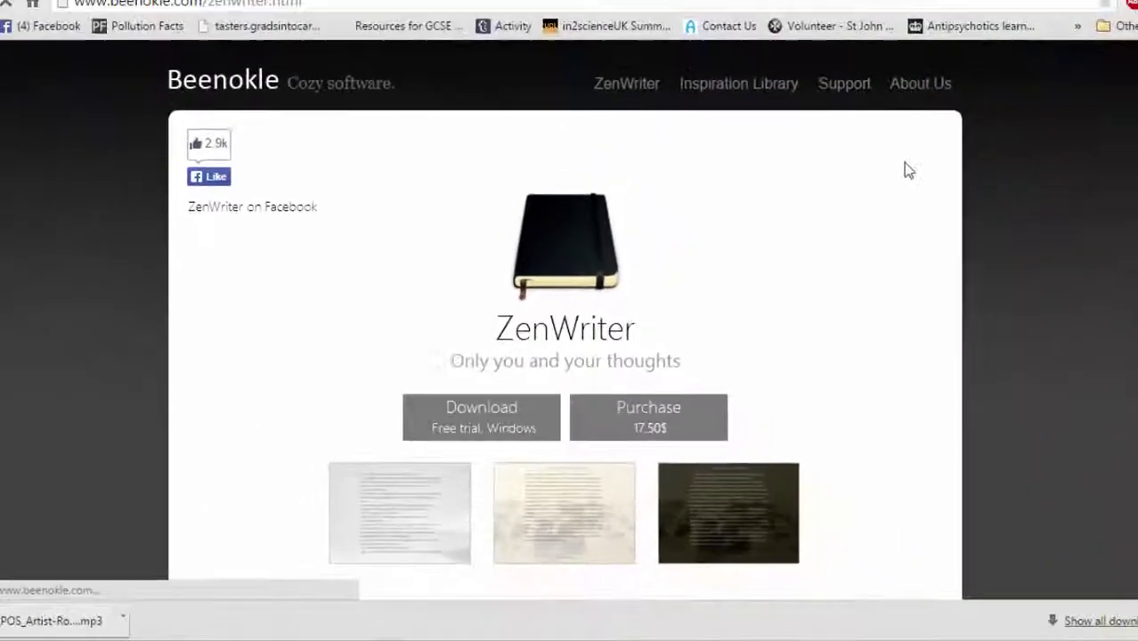
Step: Start the ZenWriter free-trial download, cancel it, and minimize the browser
click(472, 503)
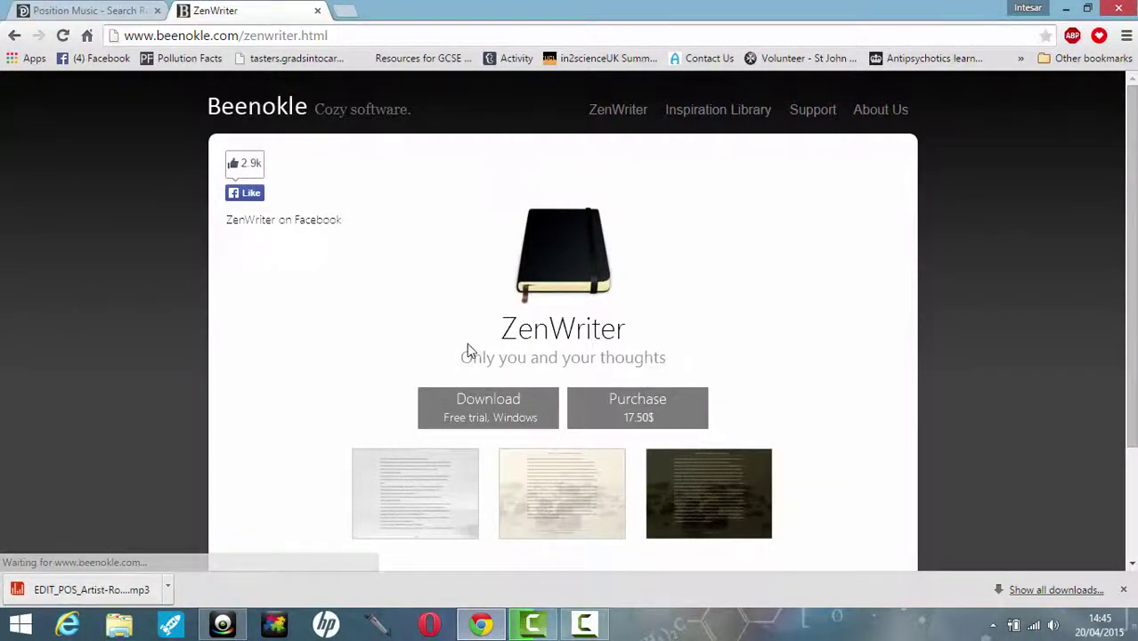
click(167, 587)
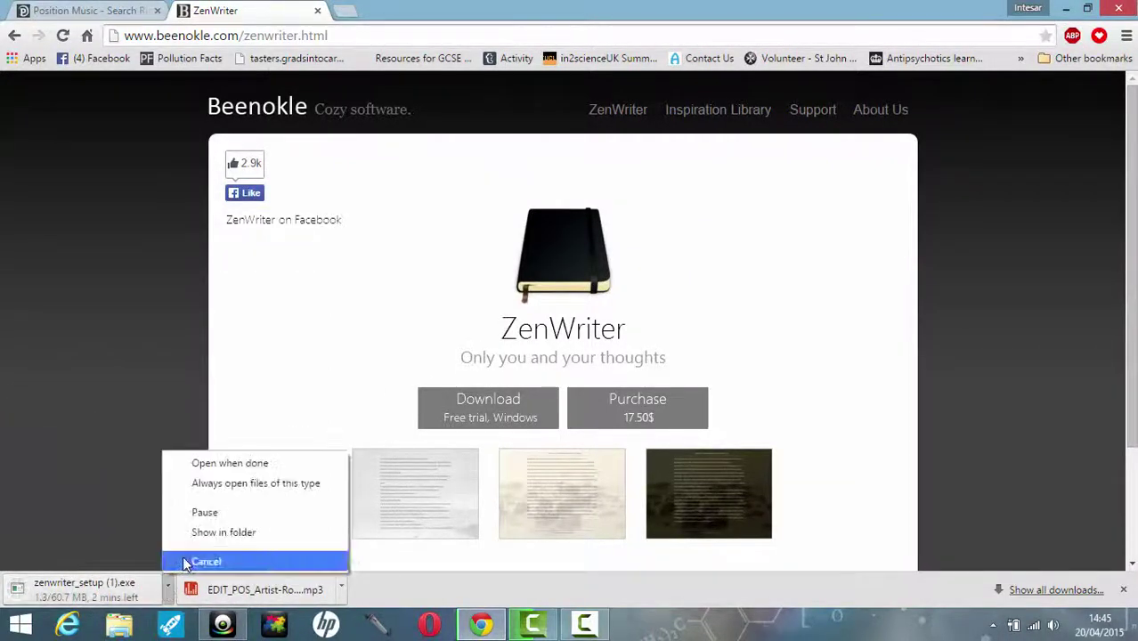
click(170, 561)
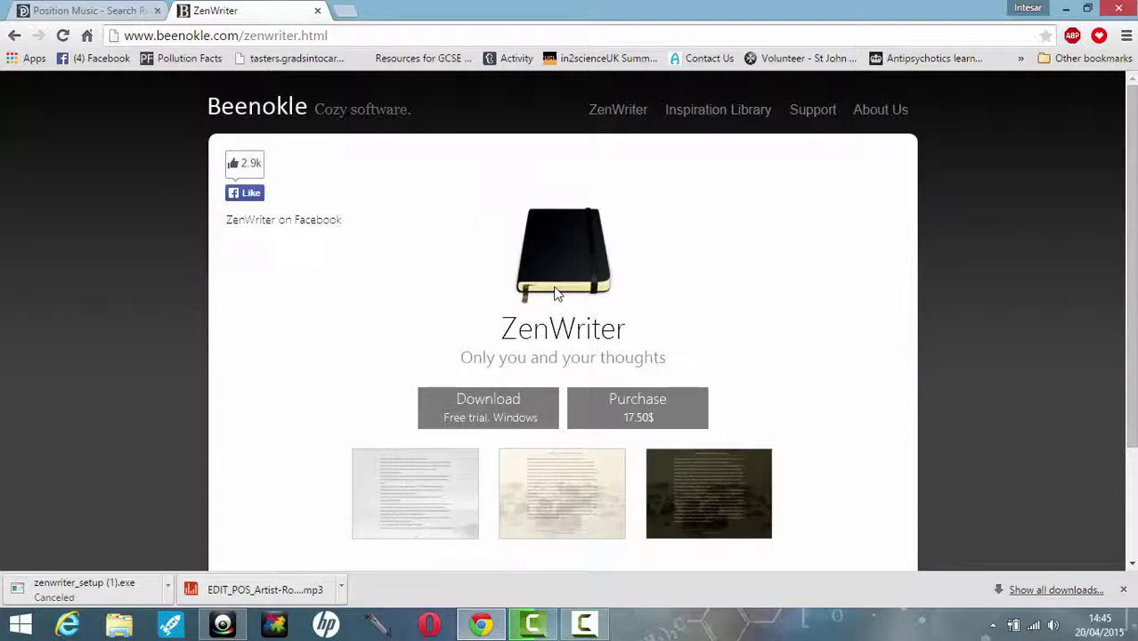
click(1069, 9)
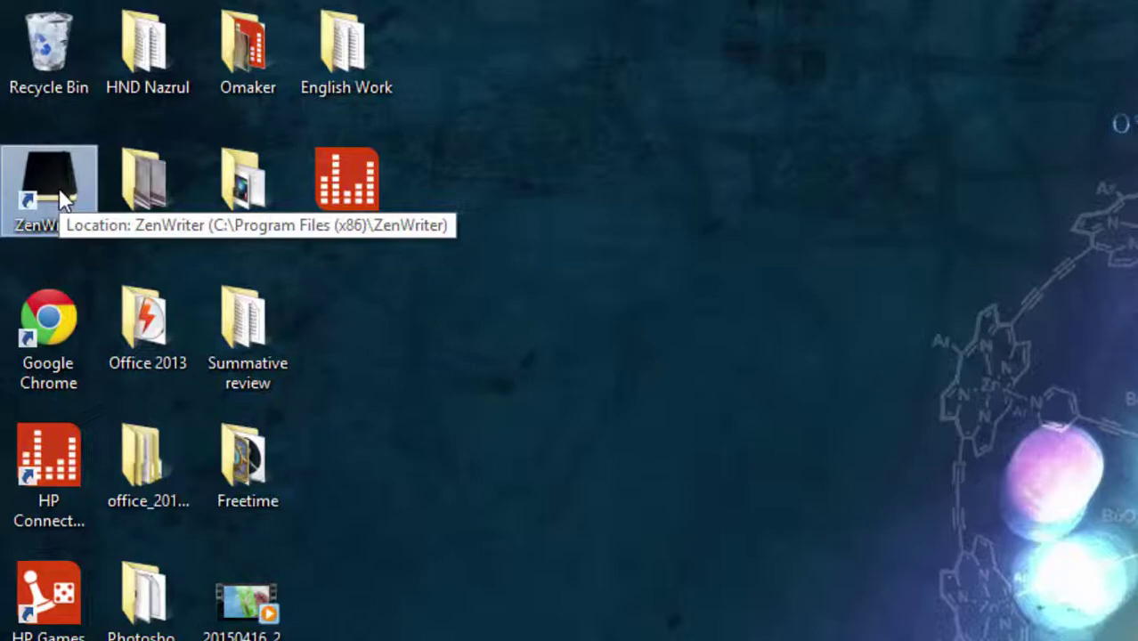
Step: Launch ZenWriter from its desktop shortcut
double_click(64, 198)
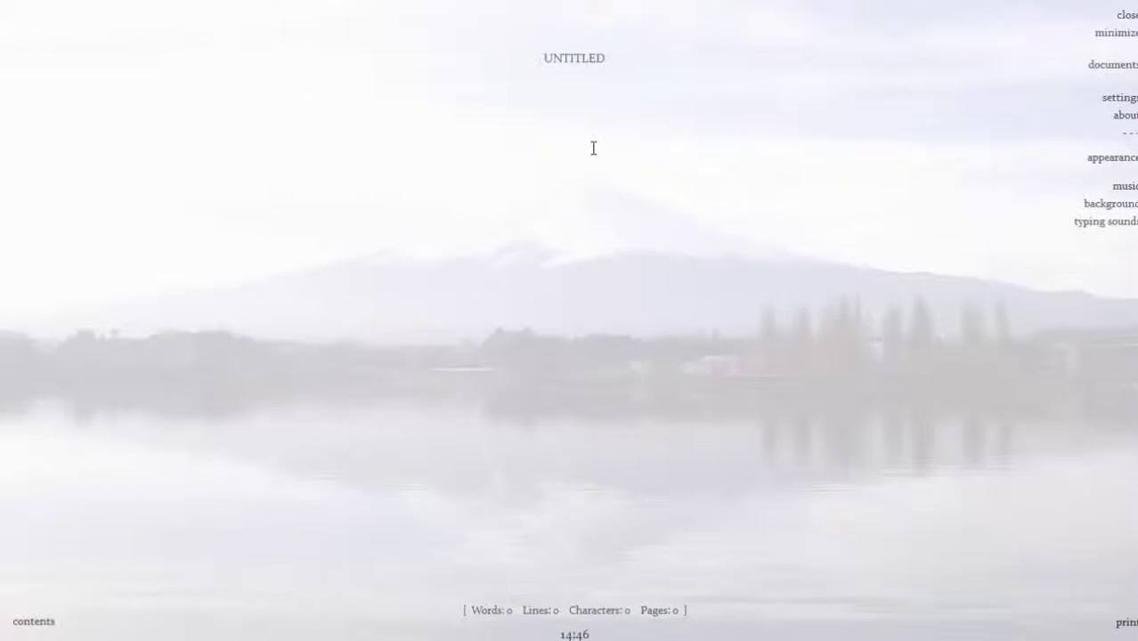
click(49, 633)
click(1124, 187)
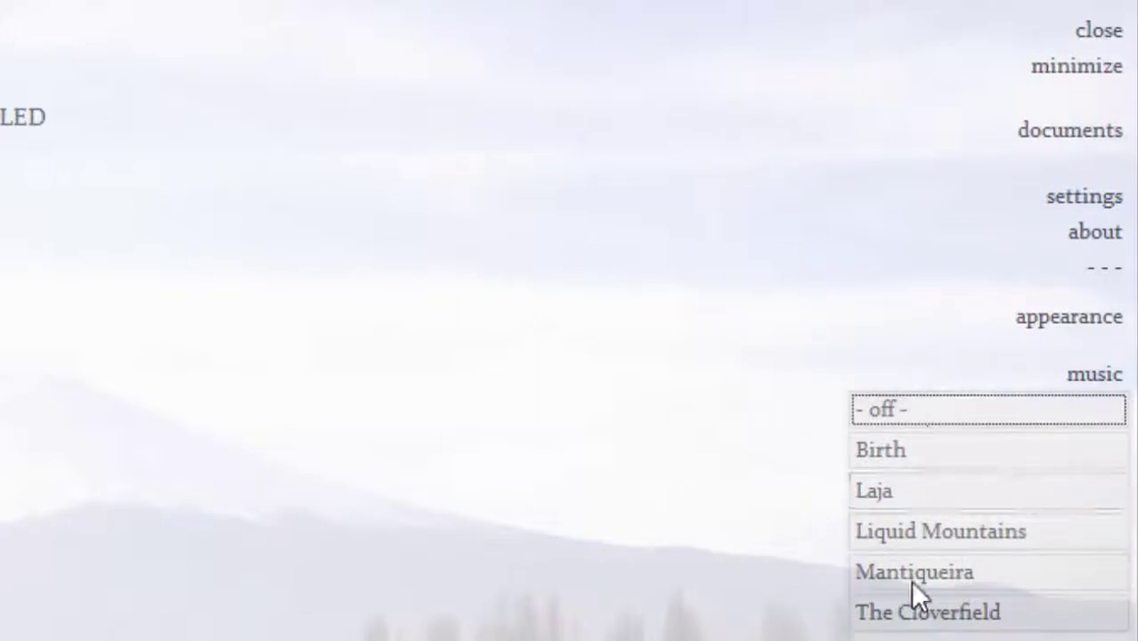
click(28, 122)
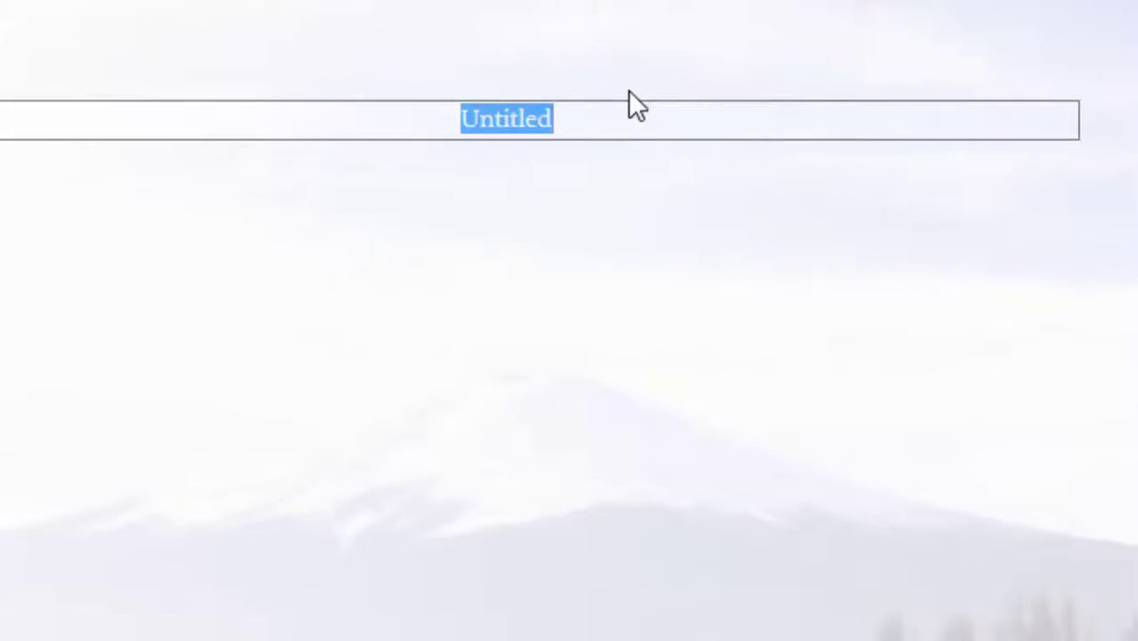
click(643, 222)
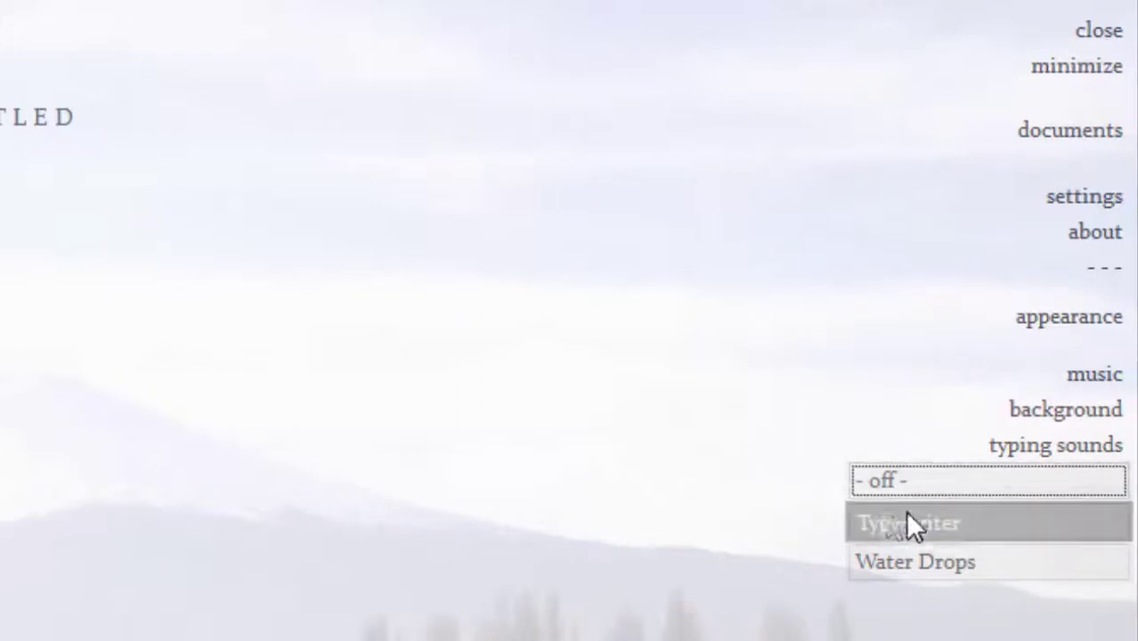
click(502, 377)
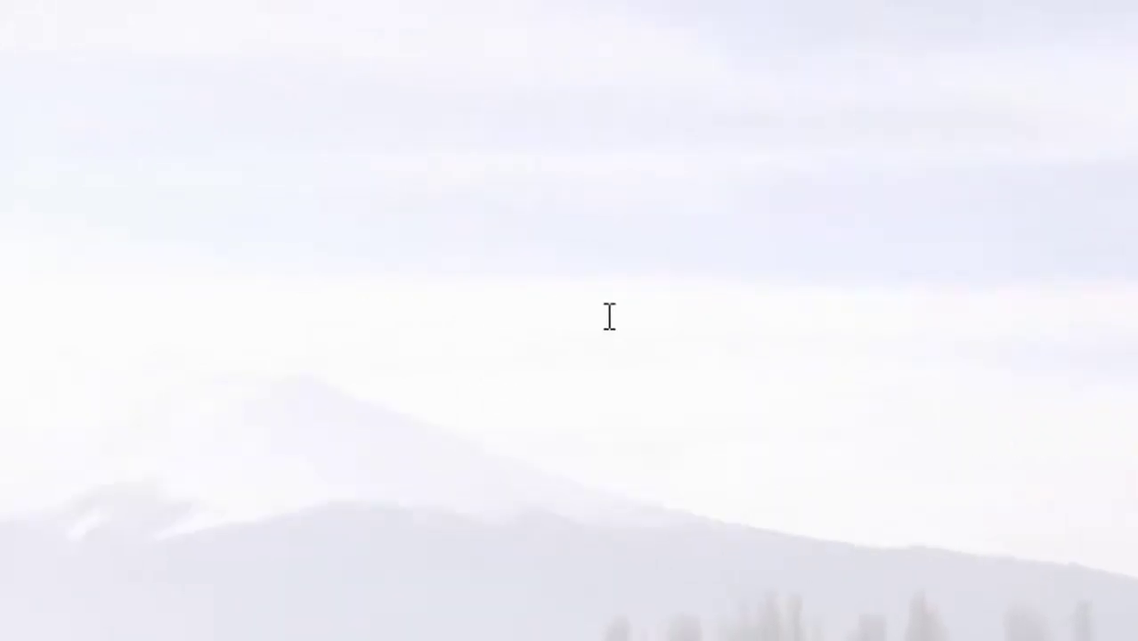
Step: Type 'Hello my name is', the writer's name, then 'I am currently doing a YouTube video.'
text(Hello my name is )
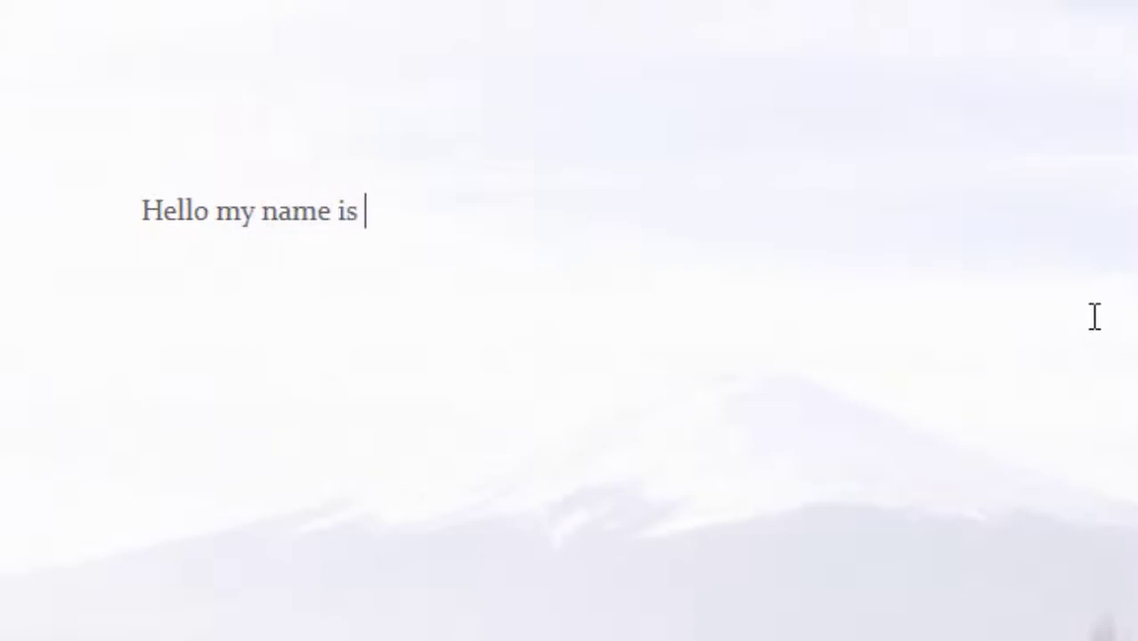
text(Intes)
key(BackSpace)
key(BackSpace)
key(BackSpace)
text(ntes)
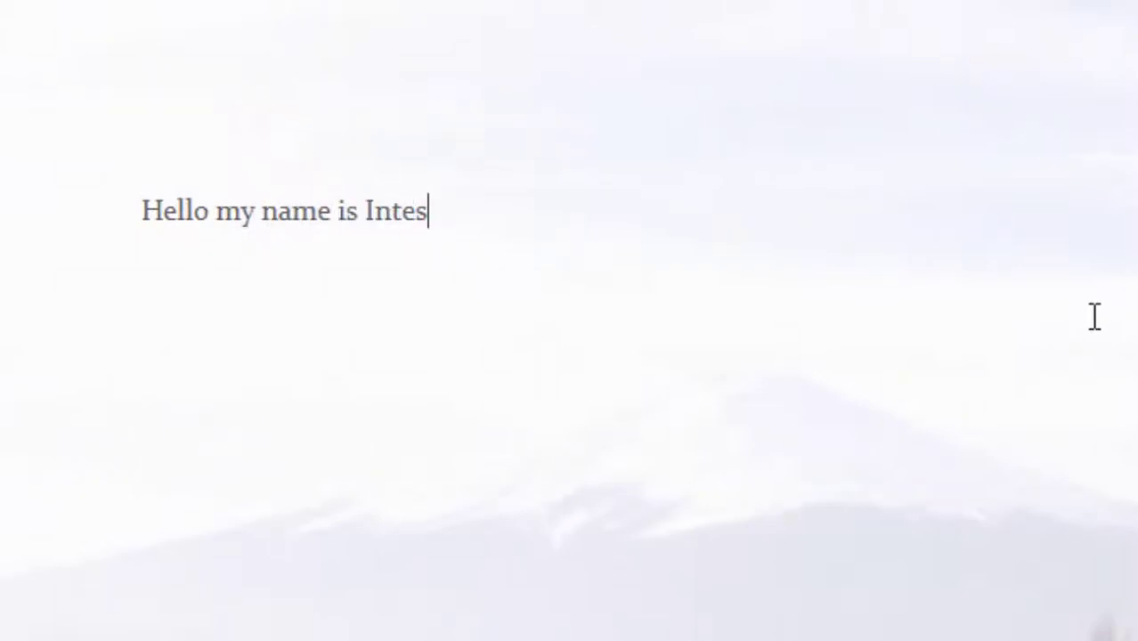
text(ar. I am current)
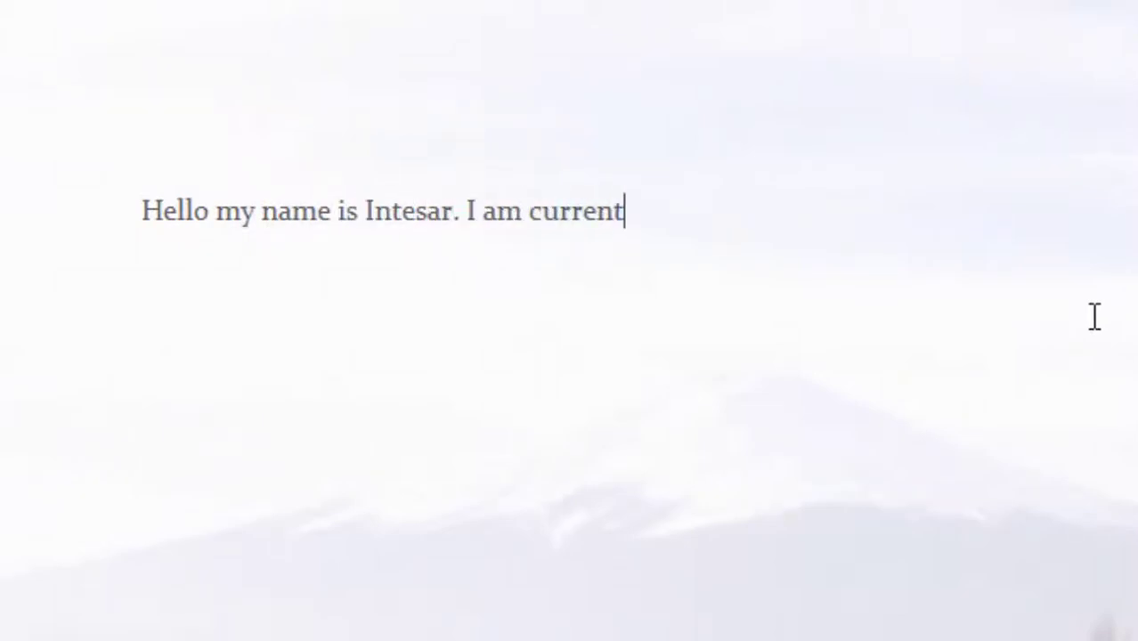
text(ly doing a YouT)
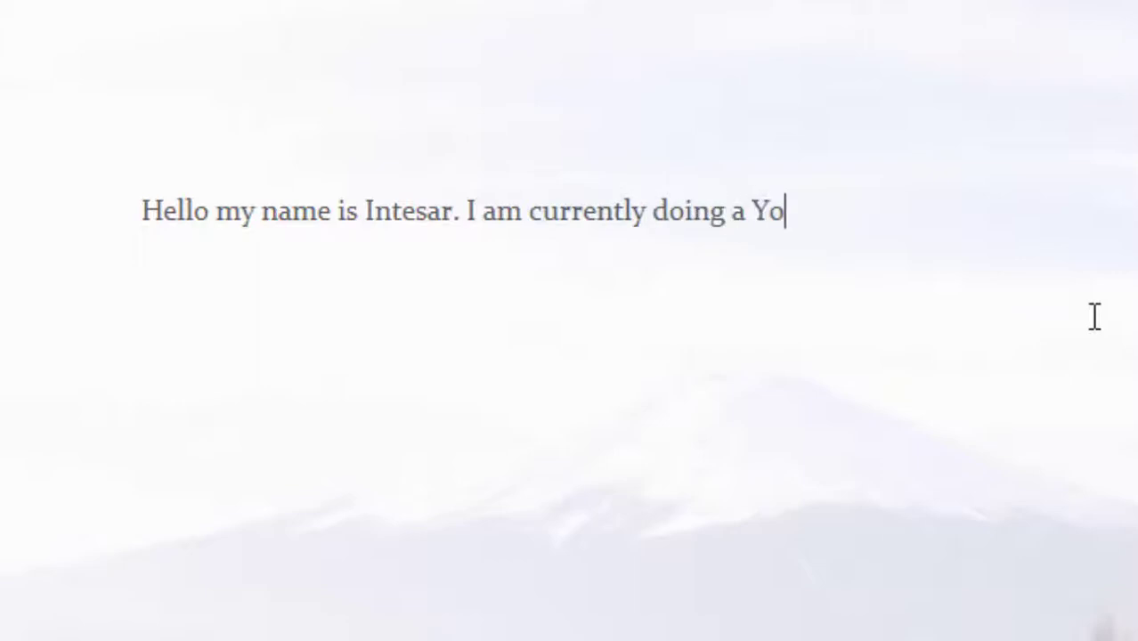
text(ube video.)
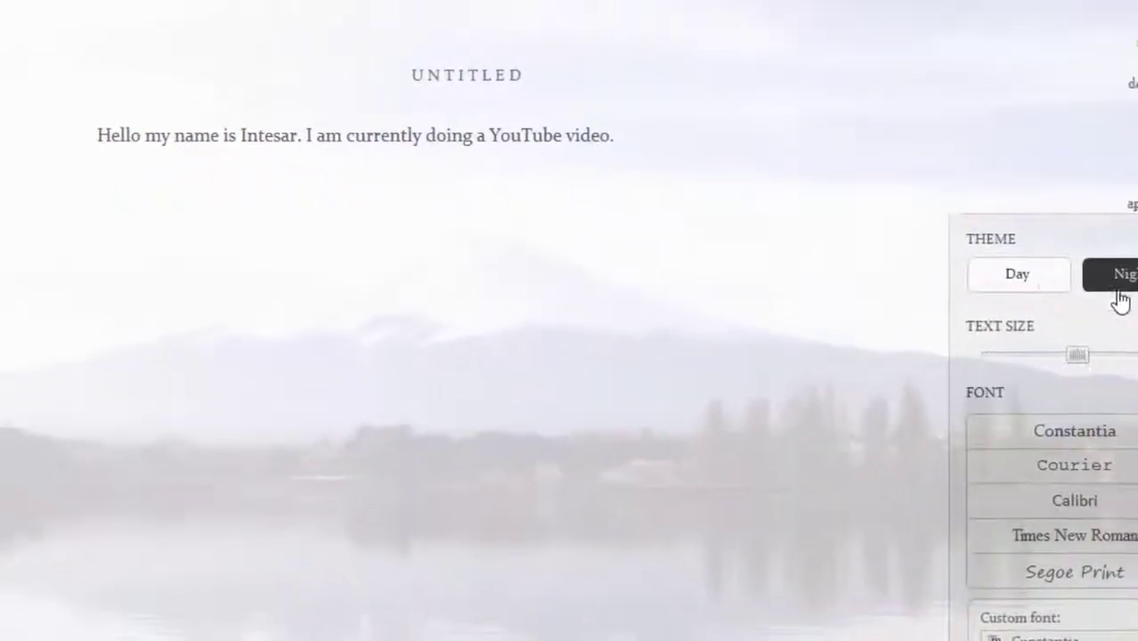
Step: Apply the Night theme, enlarge the text slightly, and keep the Constantia font
click(1118, 299)
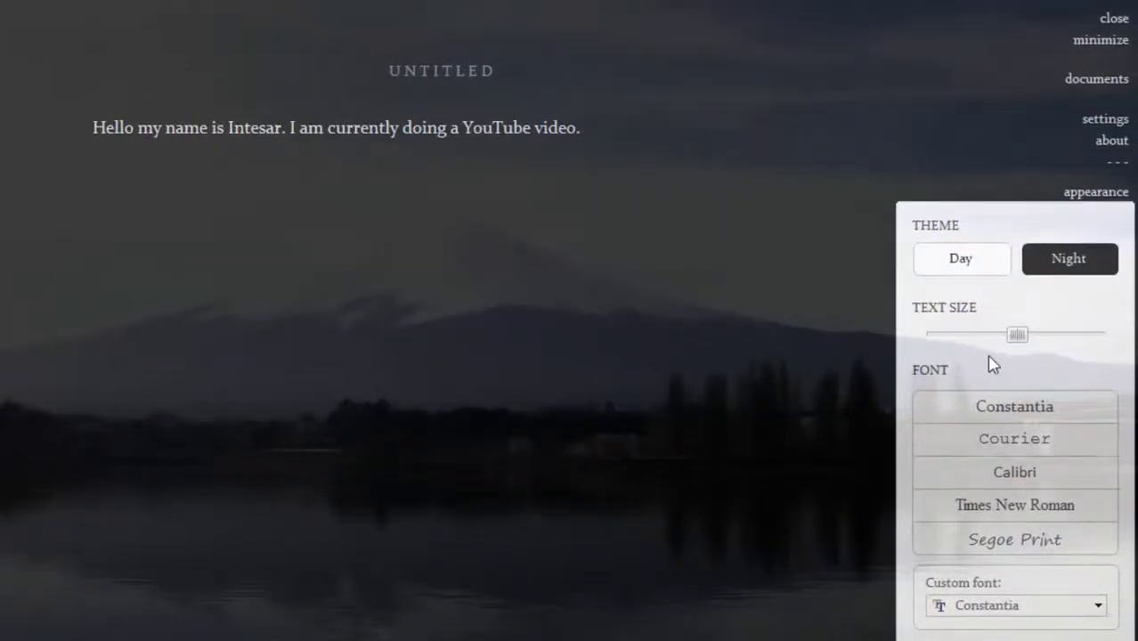
drag(1023, 345, 1060, 331)
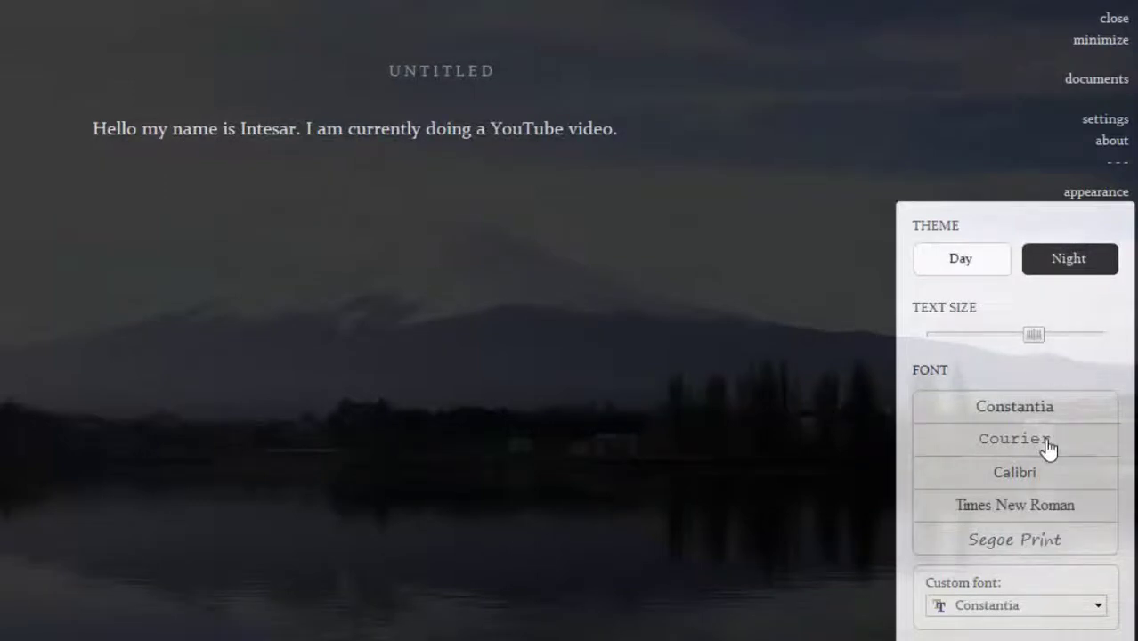
click(1042, 515)
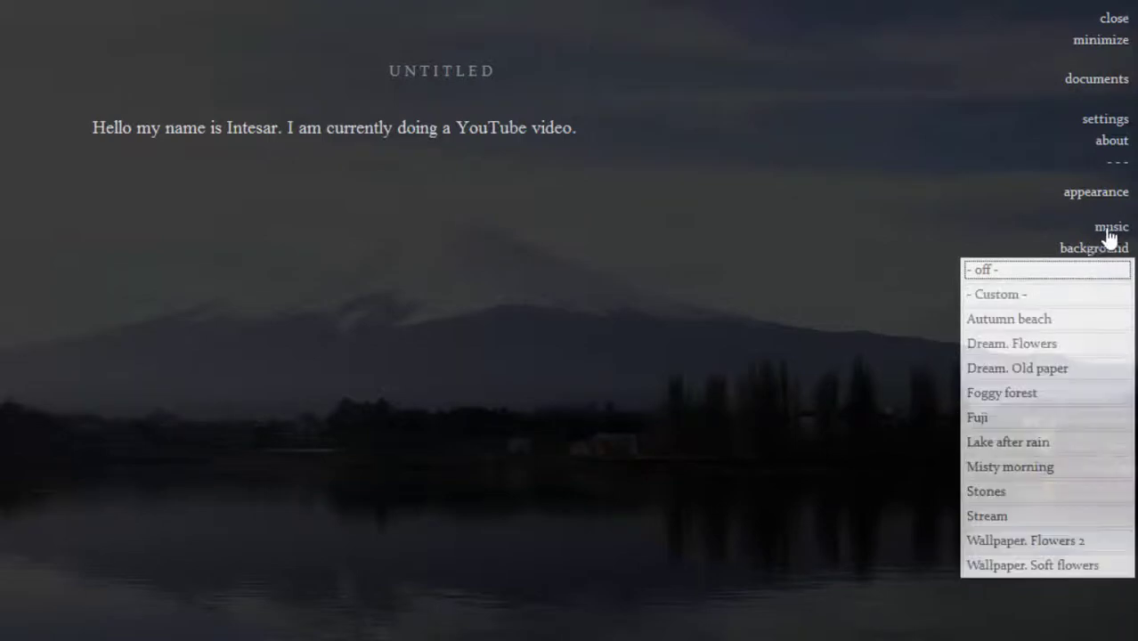
mouse_move(1099, 198)
click(1005, 406)
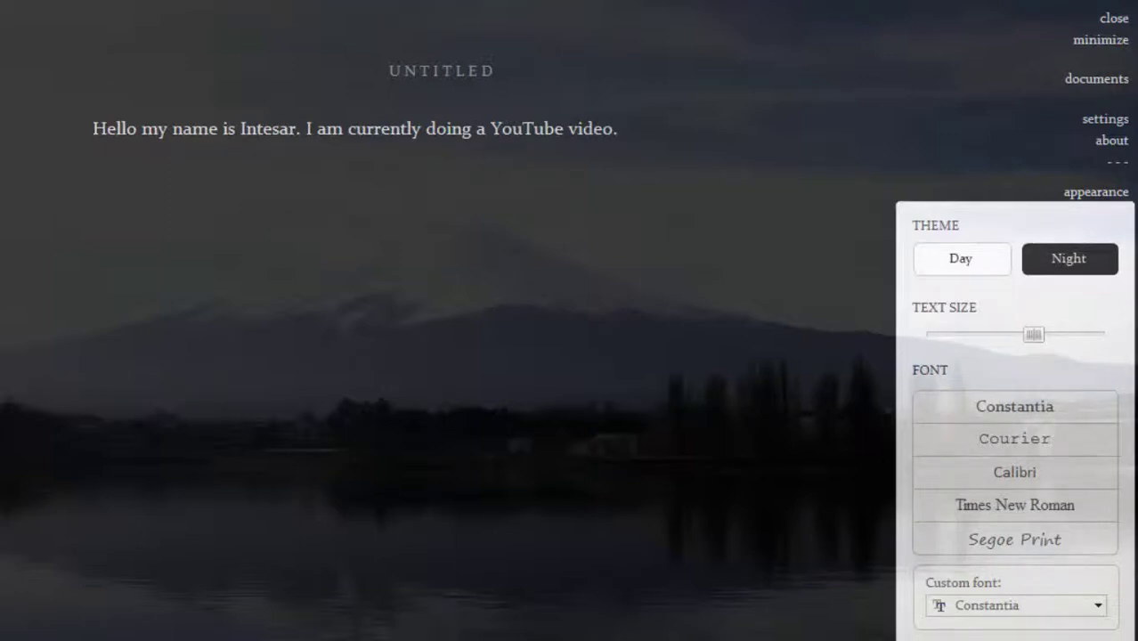
click(977, 604)
scroll(1003, 450, down, 2)
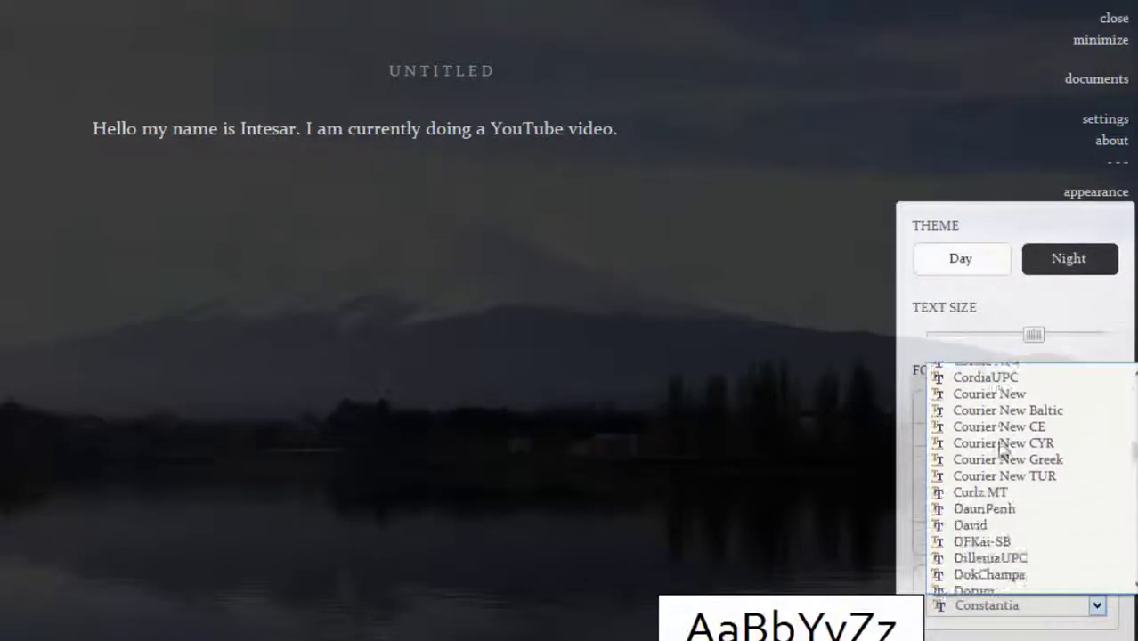
scroll(1003, 451, down, 10)
key(Escape)
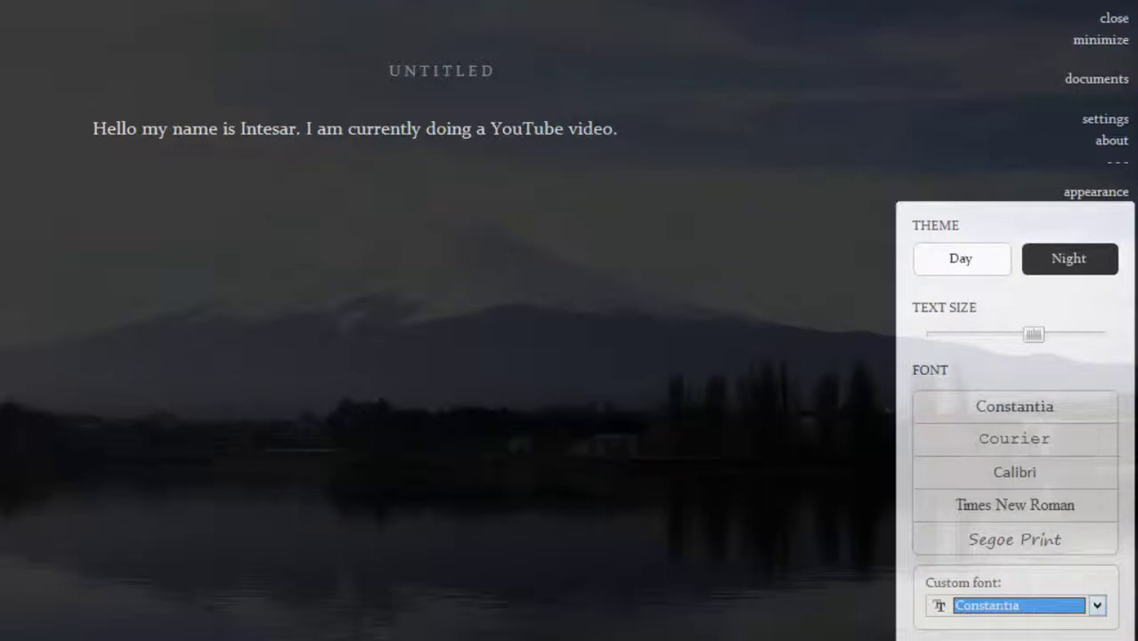